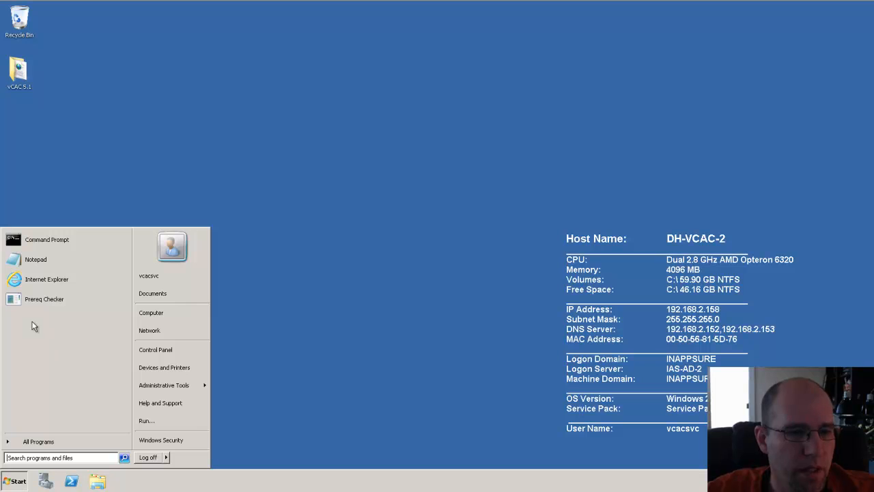
Step: Launch the vCAC Prereq Checker from the Start menu
left_click(33, 300)
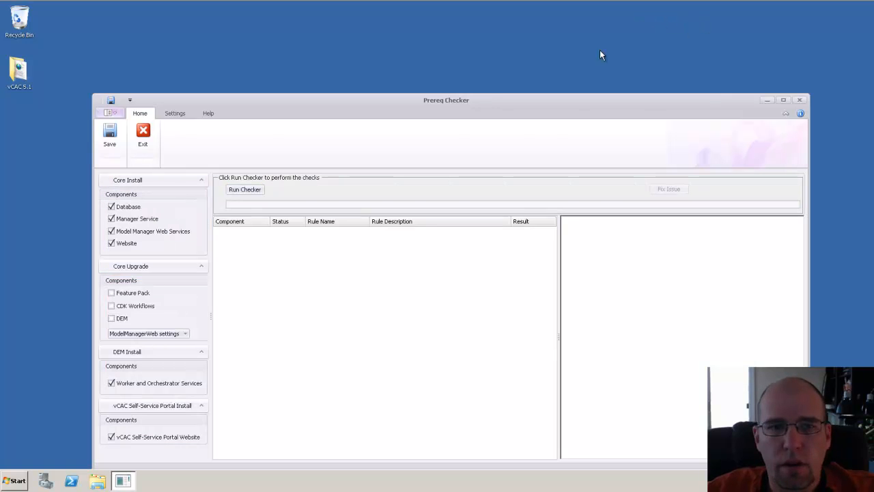
Step: Maximize the checker, uncheck Database, keep Default Web Site in Settings, and run the check
left_click(783, 100)
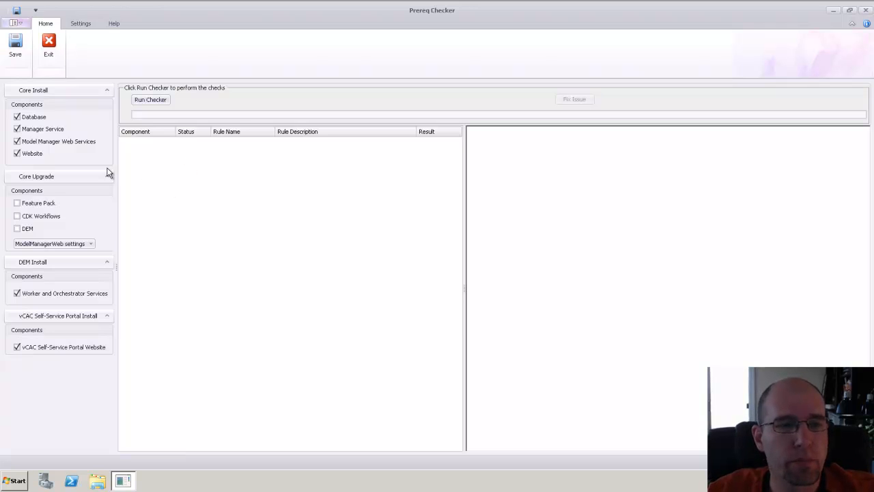
left_click(17, 117)
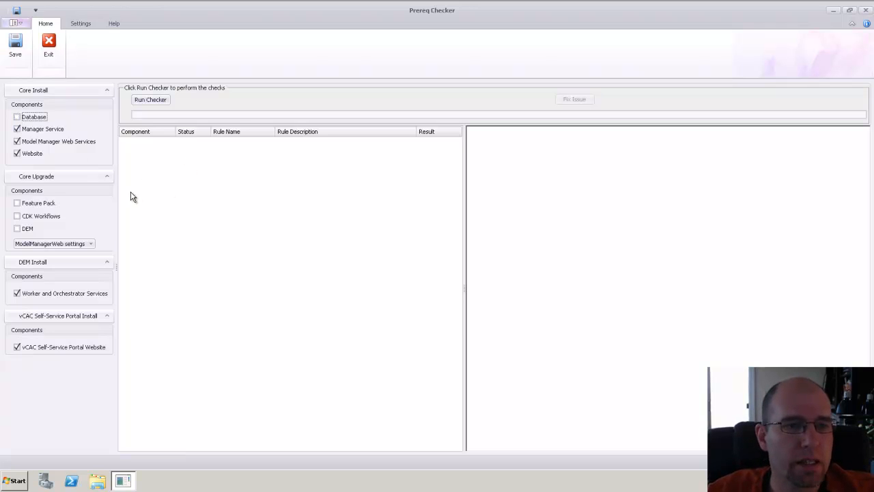
left_click(81, 23)
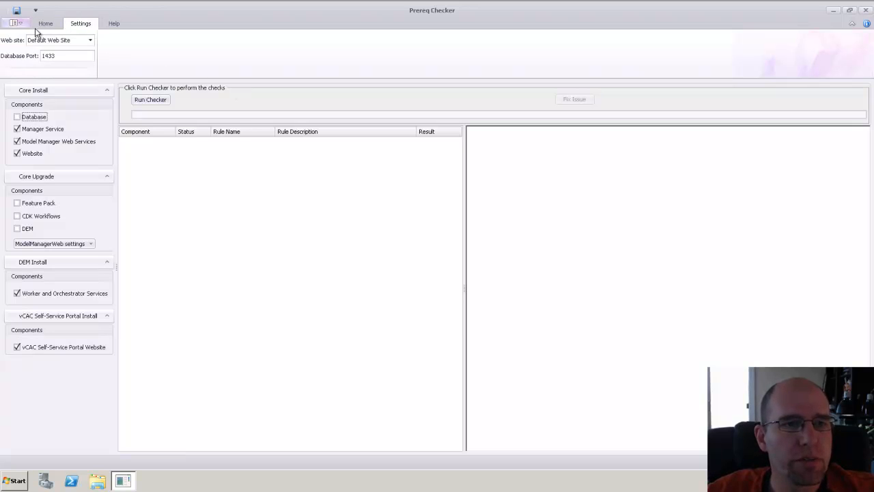
left_click(88, 41)
left_click(167, 44)
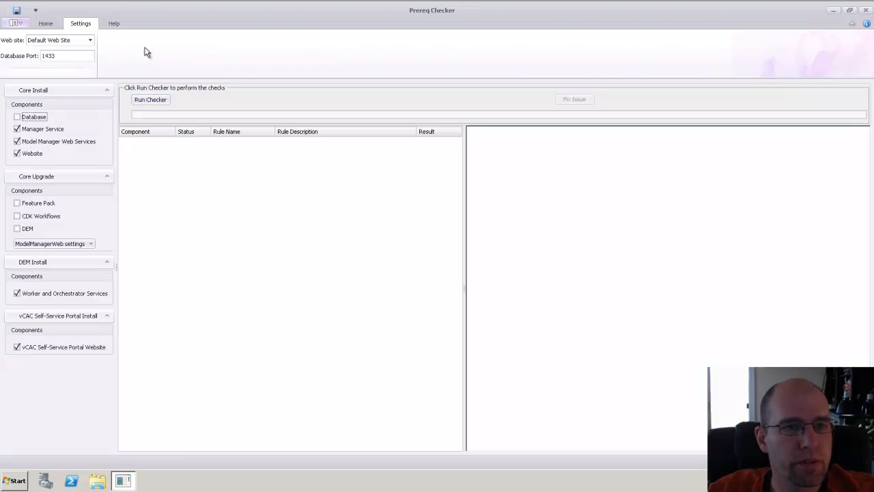
left_click(150, 102)
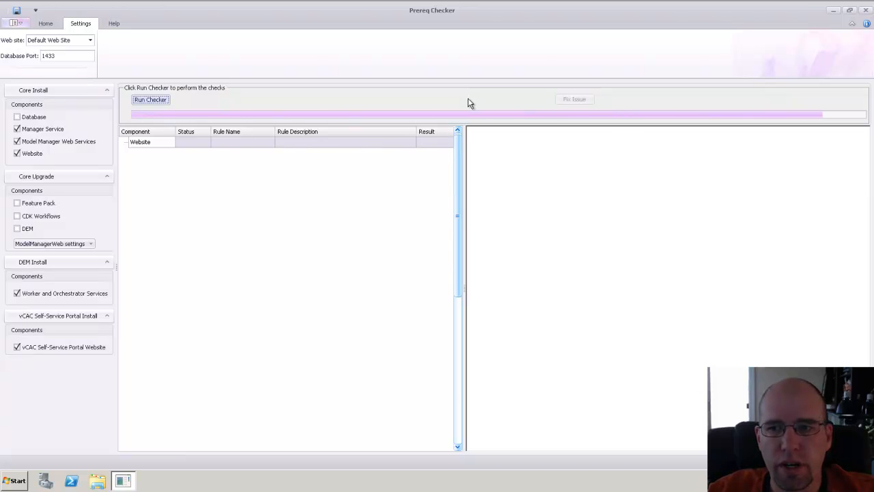
Step: Scroll the passing results, inspect the ASPNET check details, and close the Prereq Checker
mouse_move(459, 150)
left_mouse_down()
mouse_move(458, 312)
mouse_move(458, 145)
left_mouse_up()
left_click(228, 197)
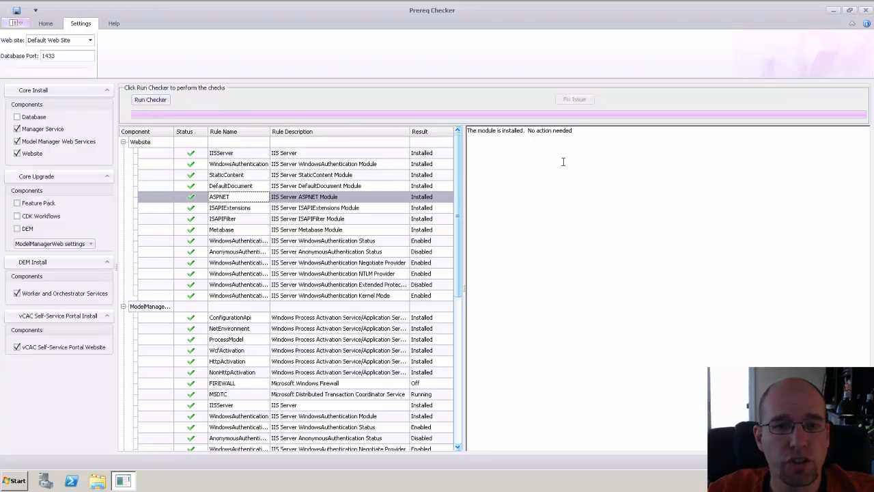
left_click(651, 300)
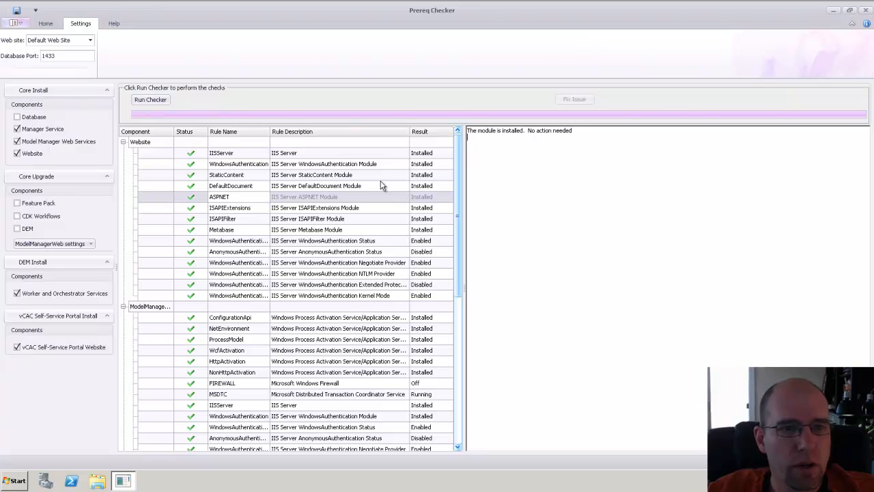
left_click(867, 10)
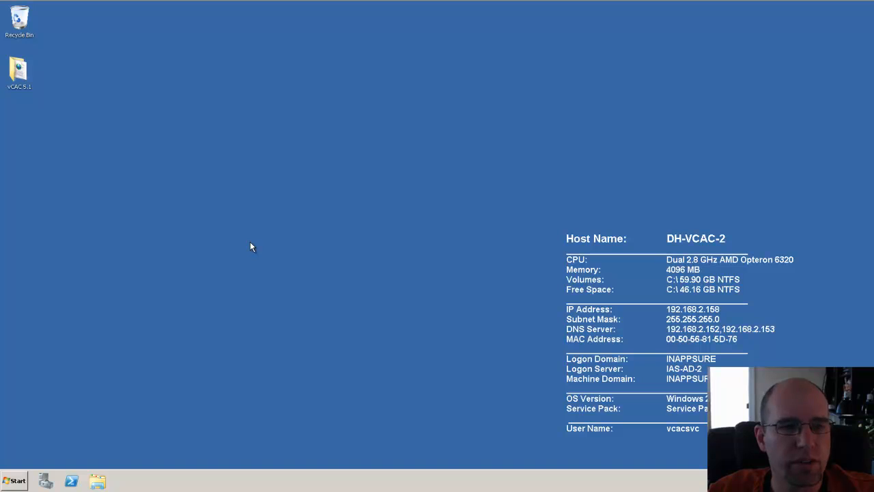
Step: Browse vCAC 5.1 > vCAC-51-Installation > Setups and select the DCAC-Manager-Setup installer
double_click(19, 73)
left_click_drag(470, 91, 456, 64)
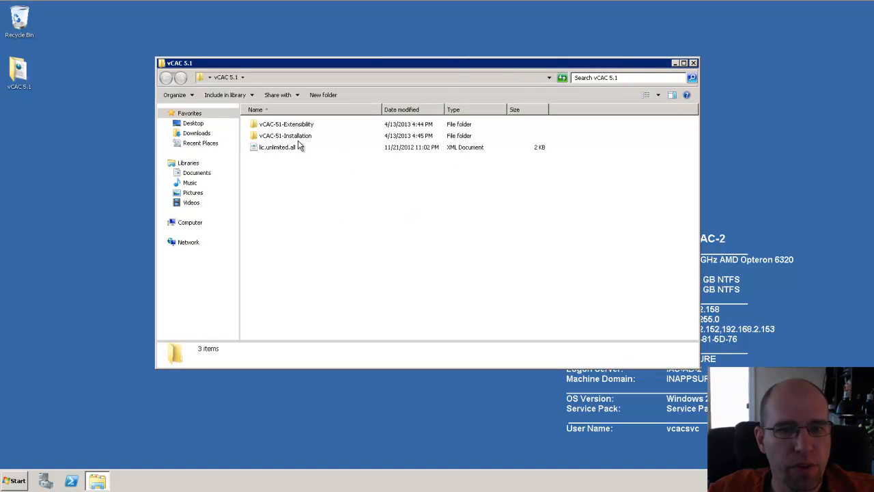
left_click(305, 136)
left_click(344, 228)
left_click(305, 128)
left_click(331, 223)
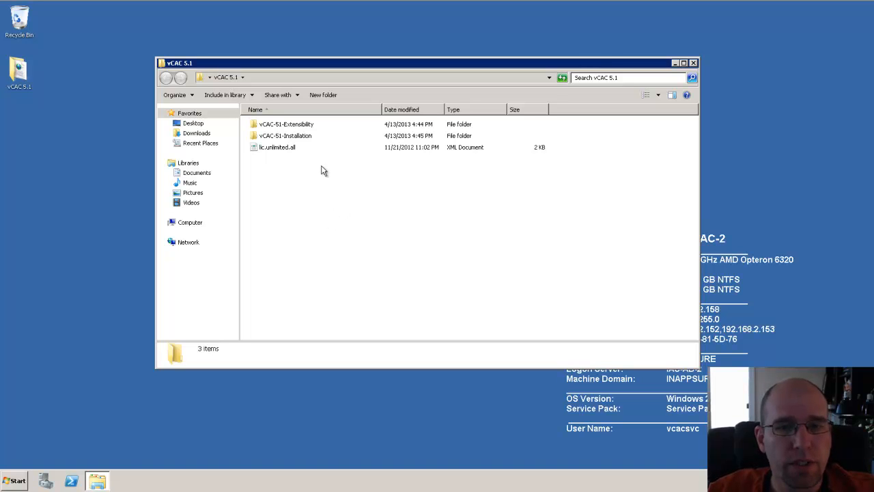
double_click(300, 137)
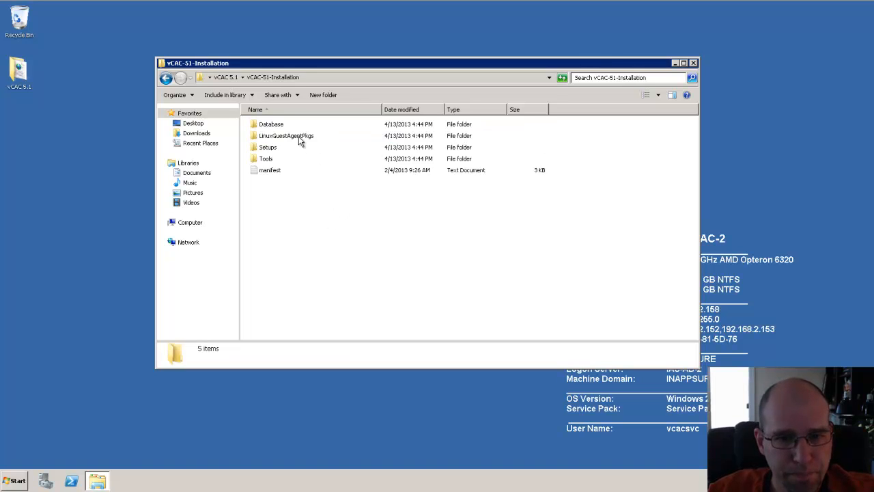
double_click(267, 148)
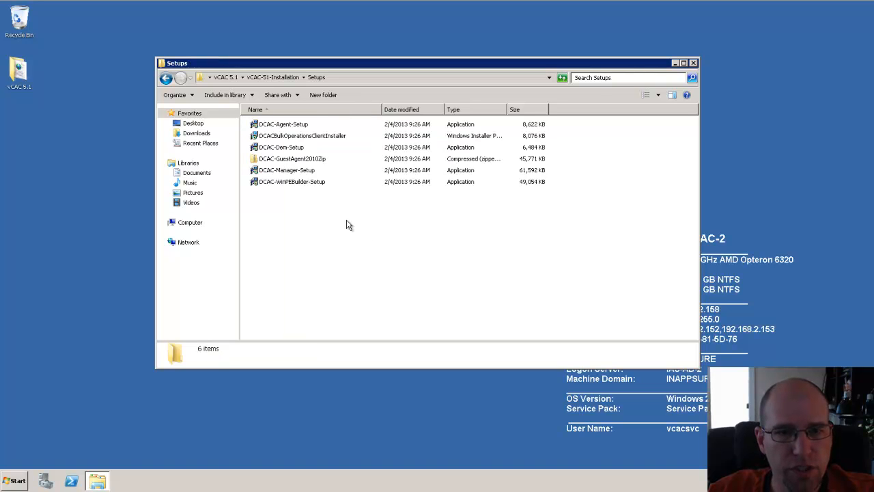
left_click(292, 172)
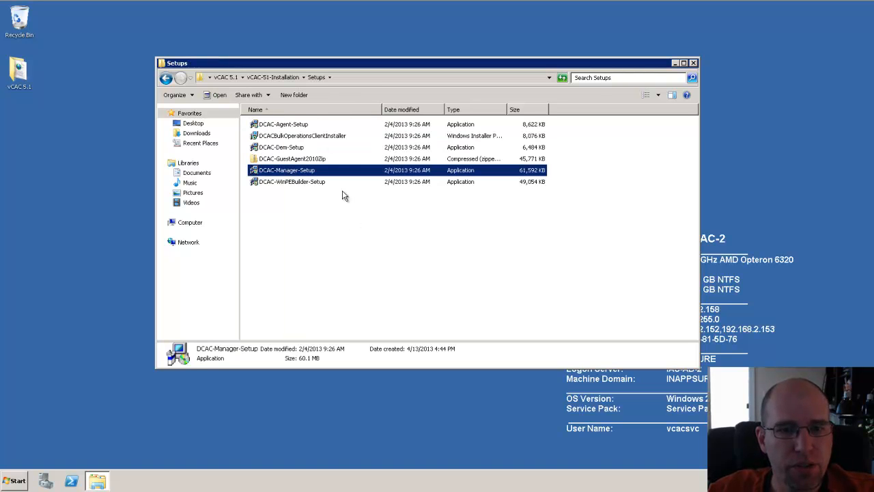
Step: Run DCAC-Manager-Setup as administrator and accept the license agreement
right_click(310, 174)
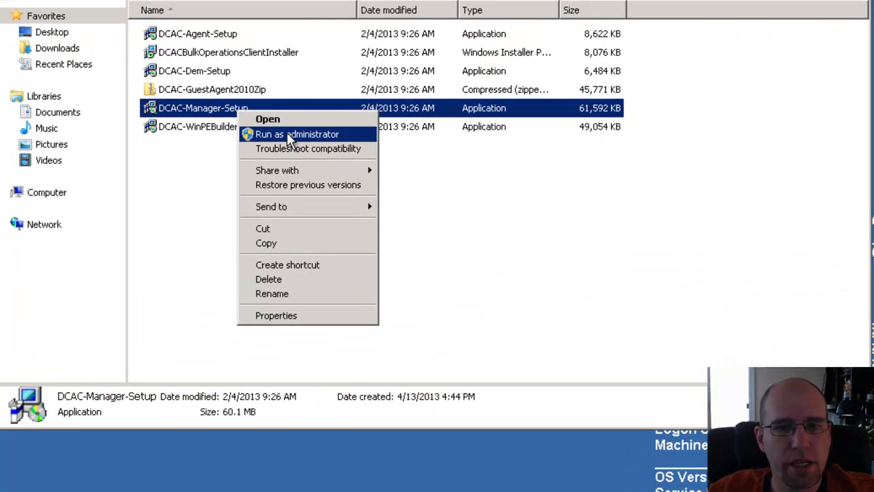
left_click(289, 135)
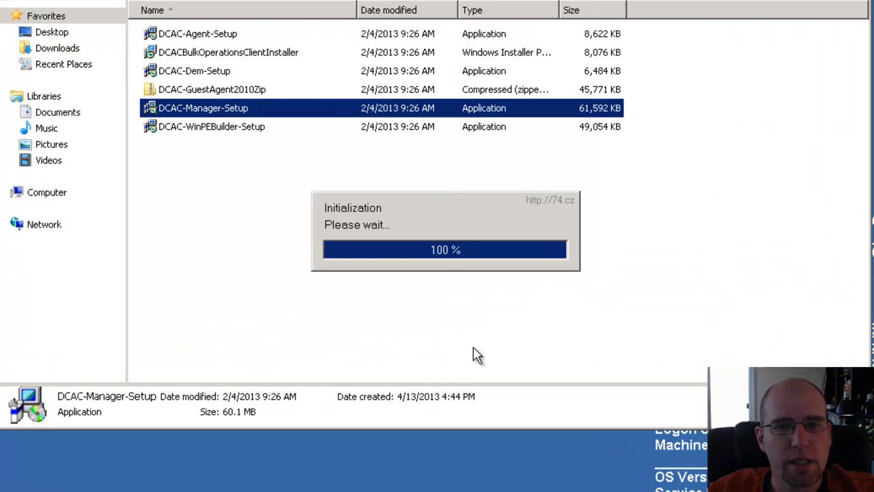
left_click(532, 350)
left_click(314, 311)
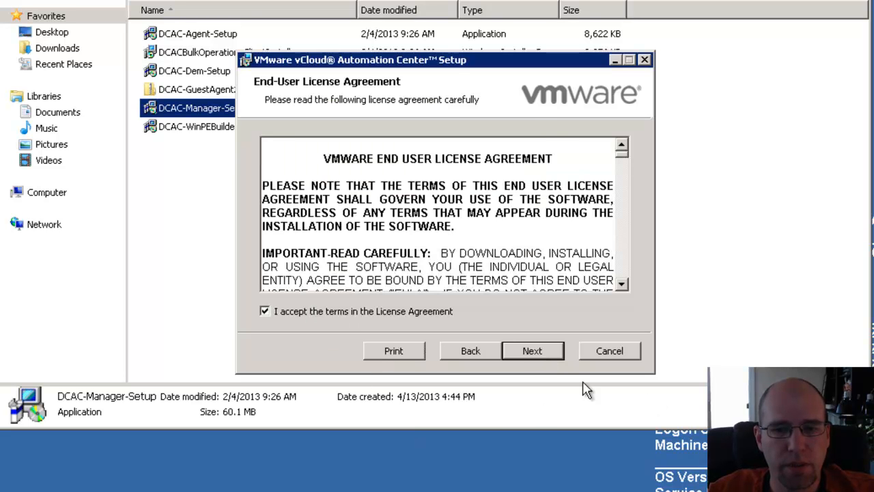
left_click(543, 353)
Step: Supply the lic.unlimited.all.xml license file and continue to Custom Setup
left_click(605, 156)
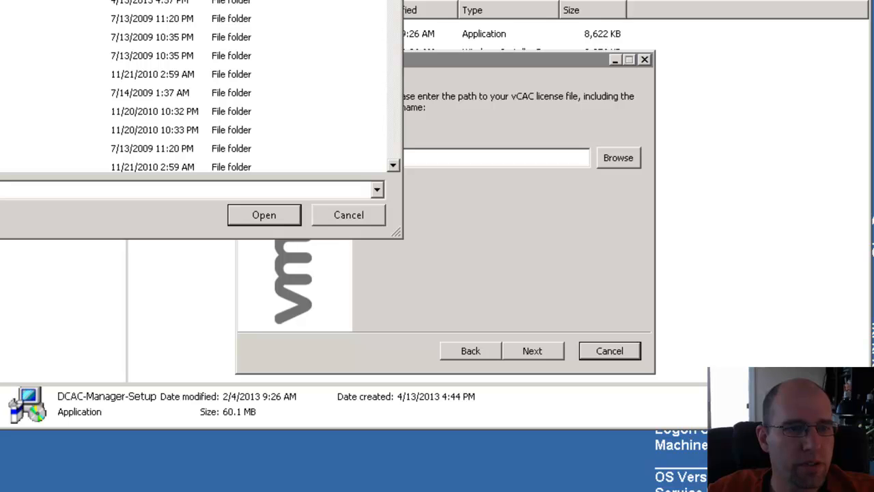
left_click(1, 14)
double_click(2, 38)
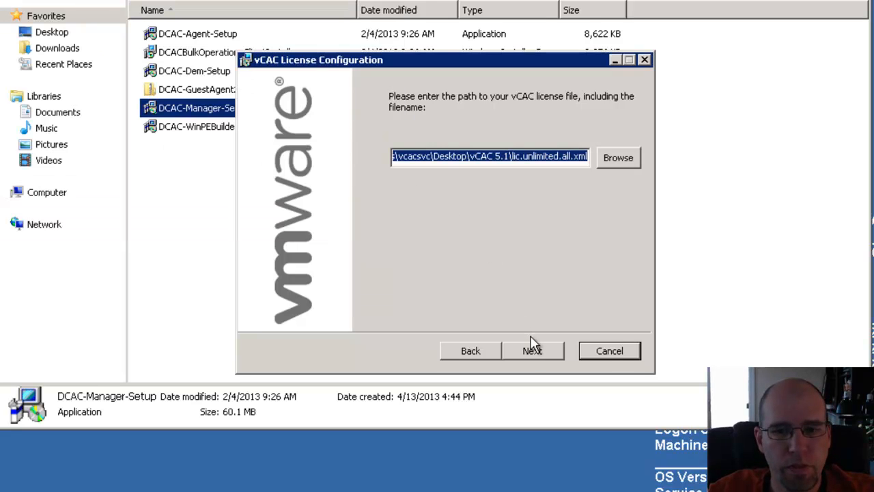
left_click(535, 351)
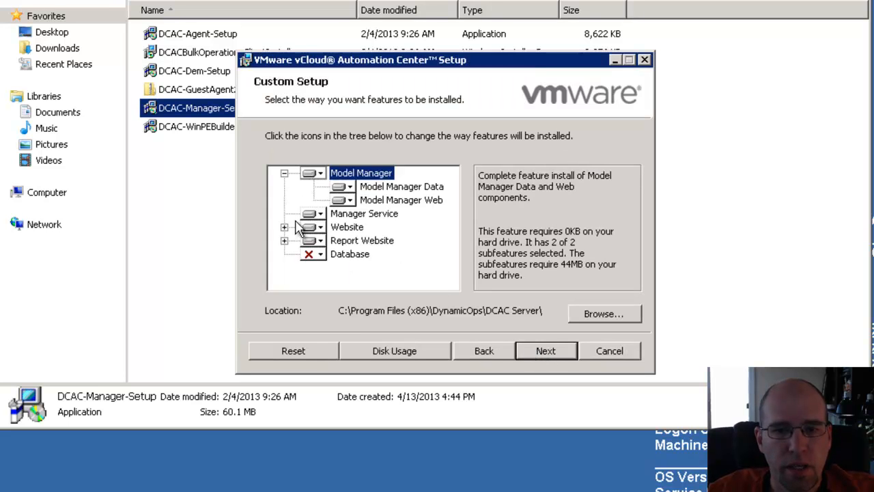
Step: Include the Database feature, then install under Default Web Site with an HTTP binding
left_click(319, 254)
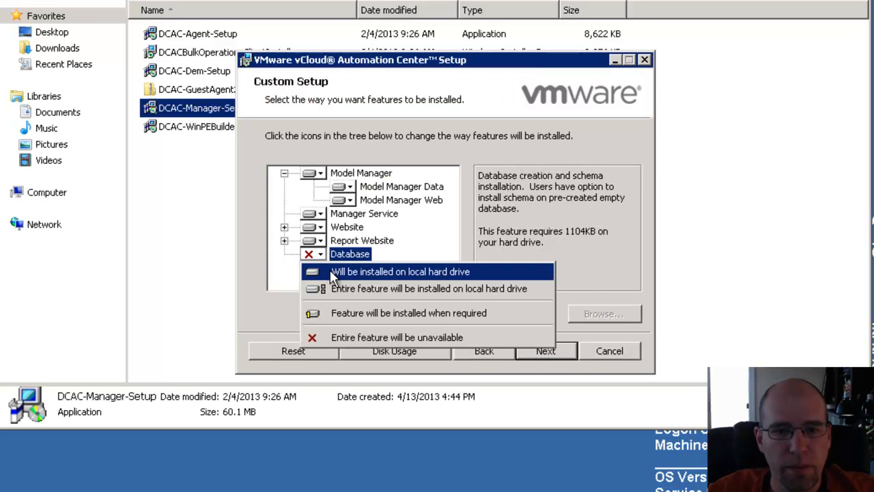
left_click(330, 271)
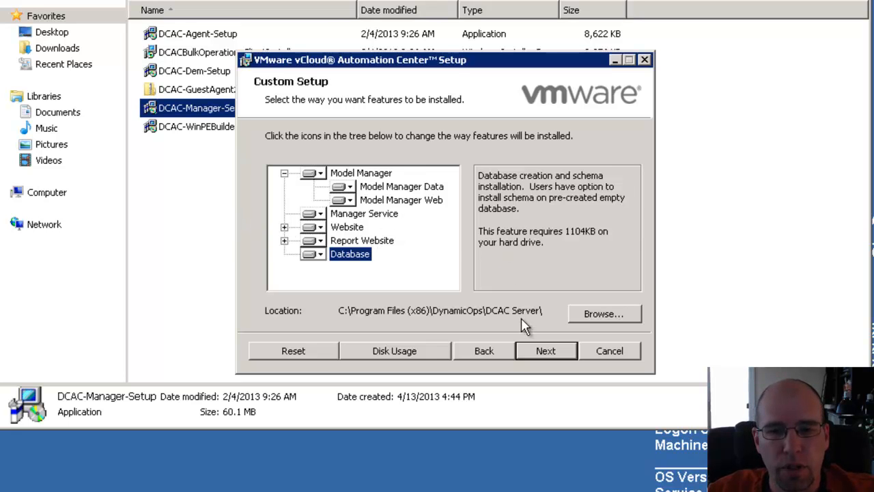
left_click(547, 353)
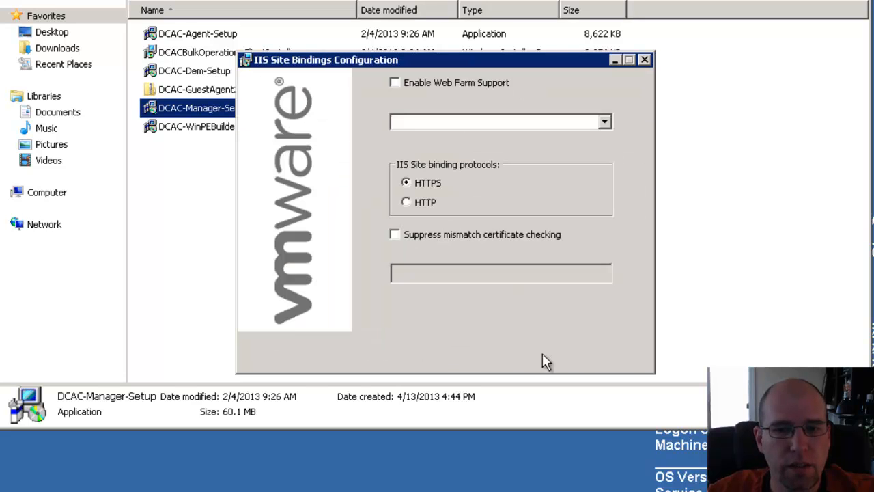
left_click(610, 122)
left_click(498, 137)
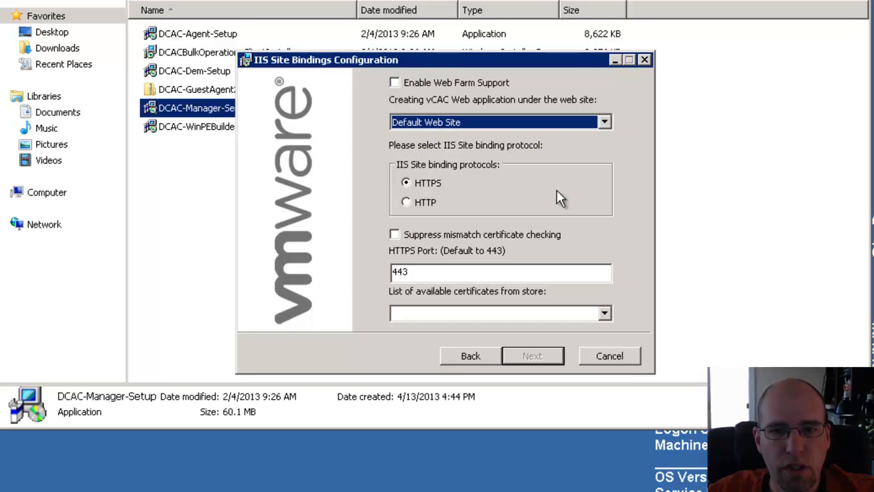
left_click(423, 203)
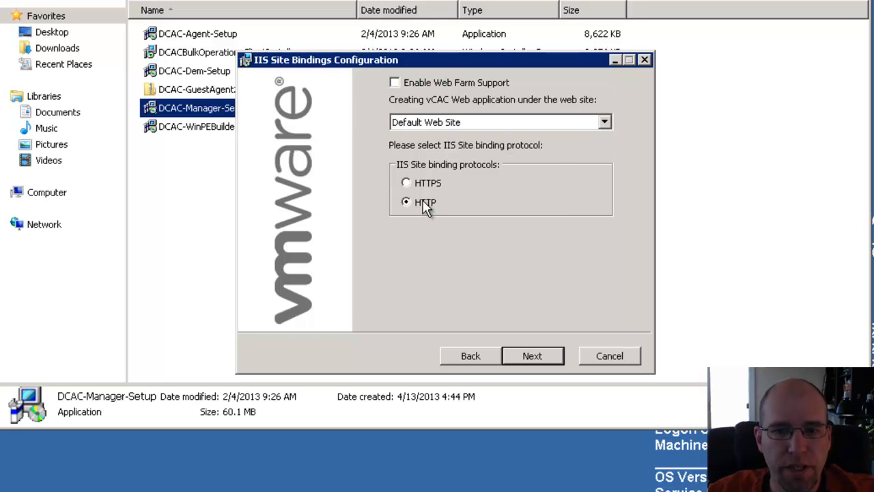
Step: Replace localhost with ias-sql-1.inappsure.local as the database server
left_click(545, 356)
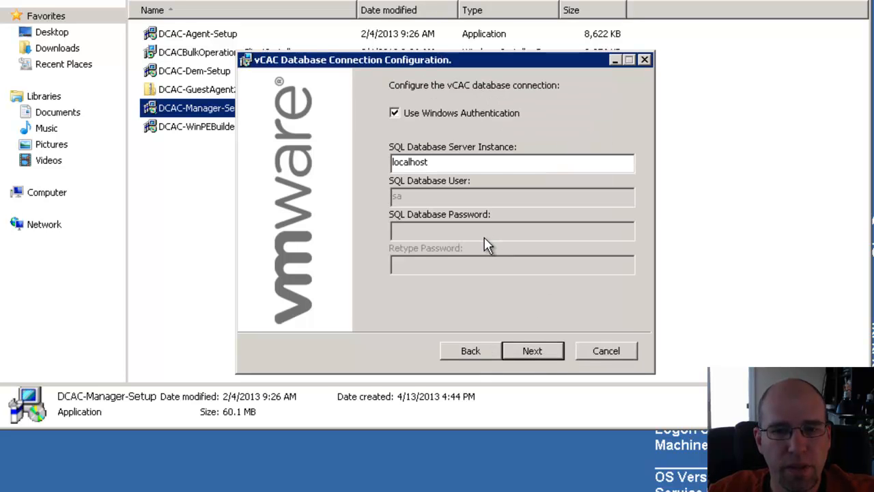
left_click_drag(463, 164, 332, 225)
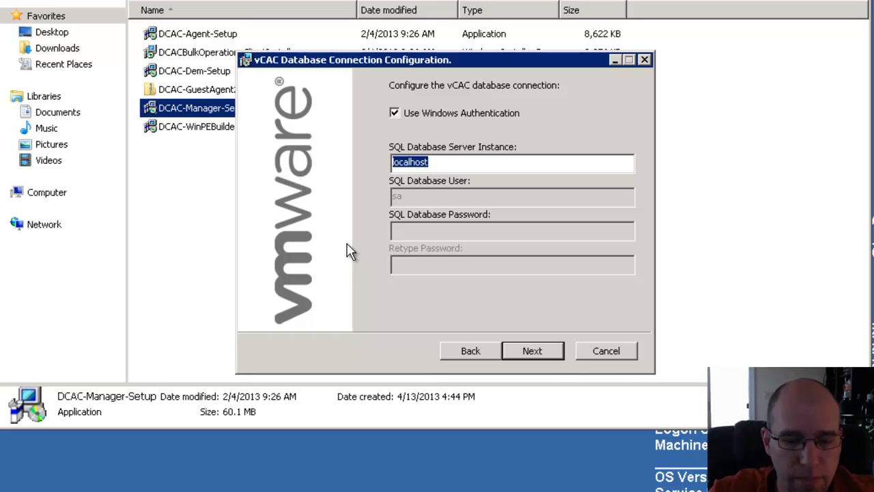
type("ias-sql-1.inappsure.")
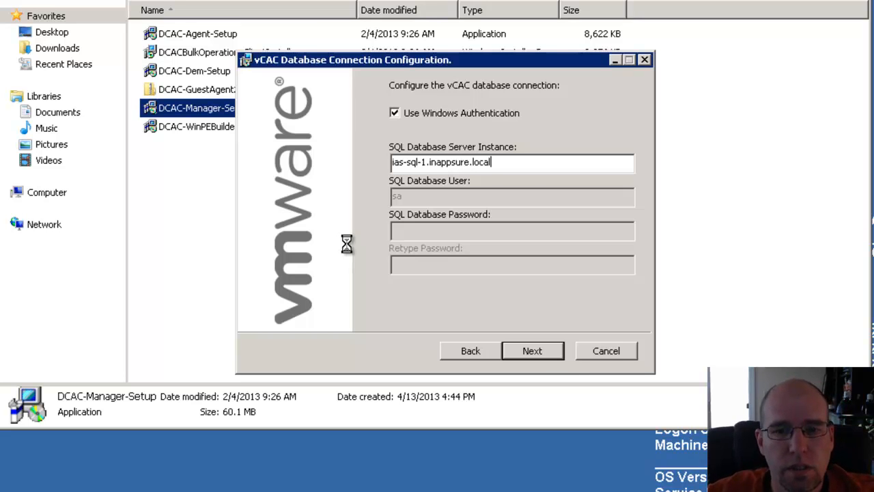
Step: Rename the database from DCAC to DHVCAC2 and confirm the connection test succeeds
left_click(531, 350)
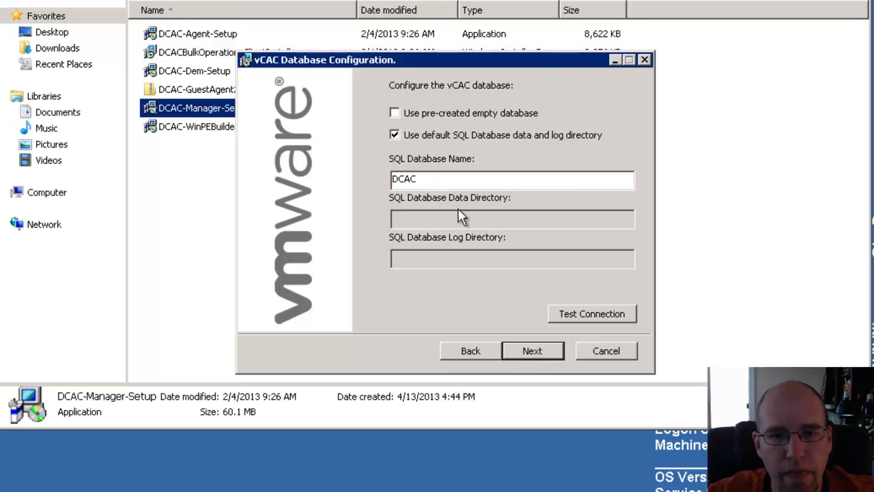
double_click(444, 178)
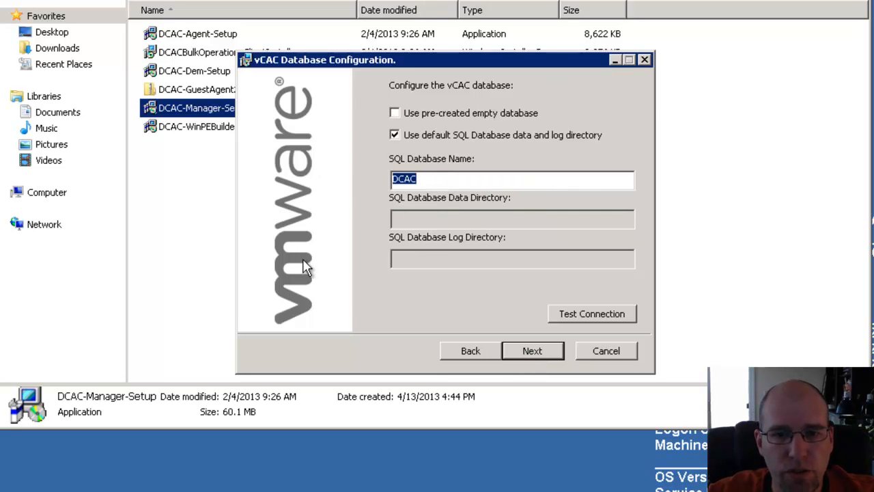
type("DHVCAC2")
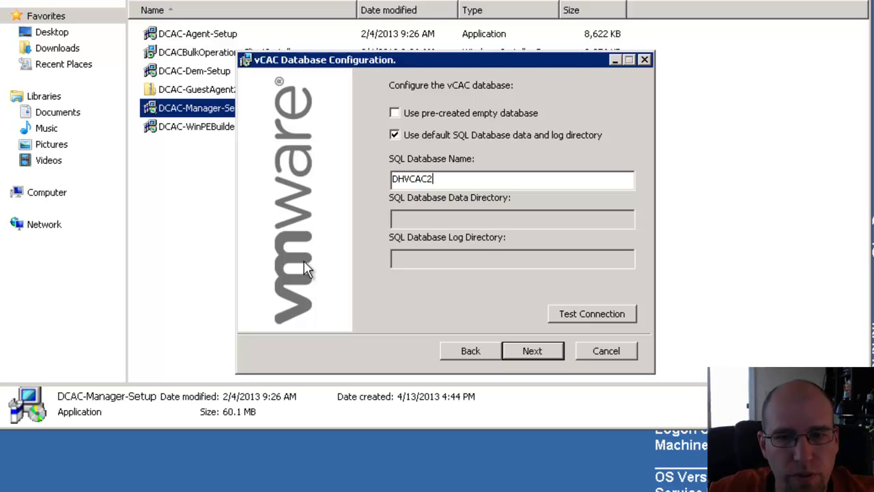
left_click(591, 314)
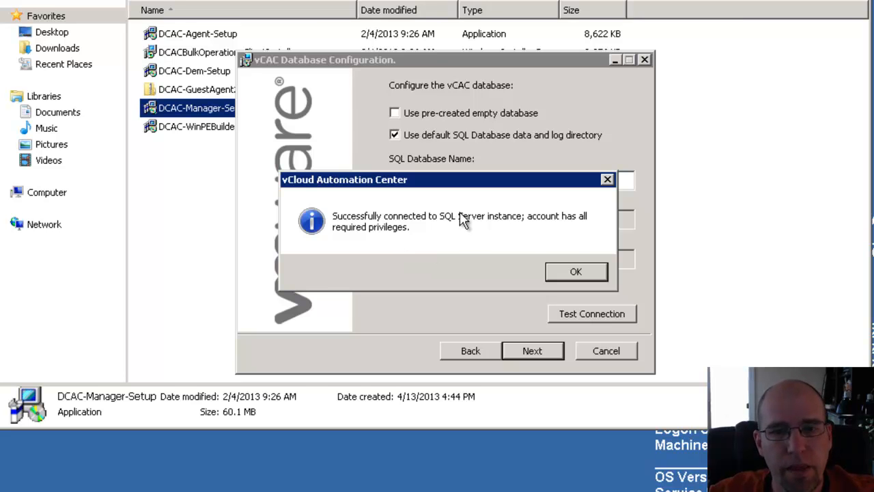
left_click(586, 271)
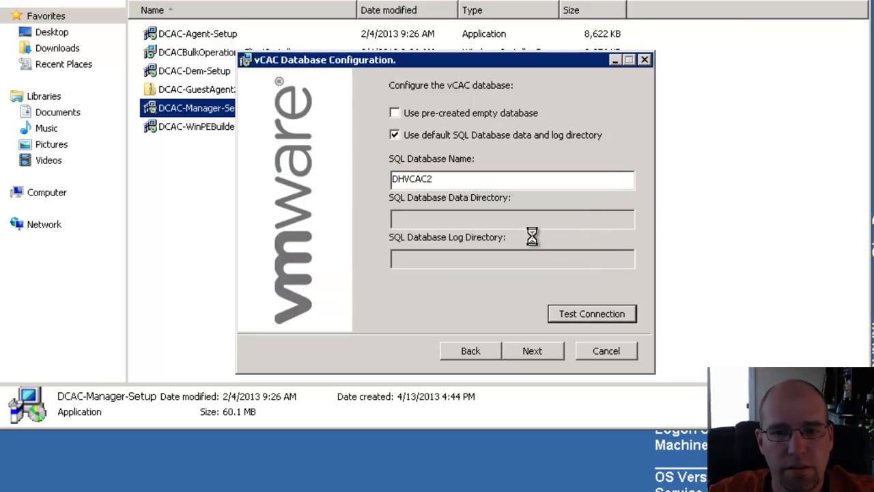
Step: Advance to AzMan Authorization Store Selection with the file-based XML store chosen
left_click(534, 351)
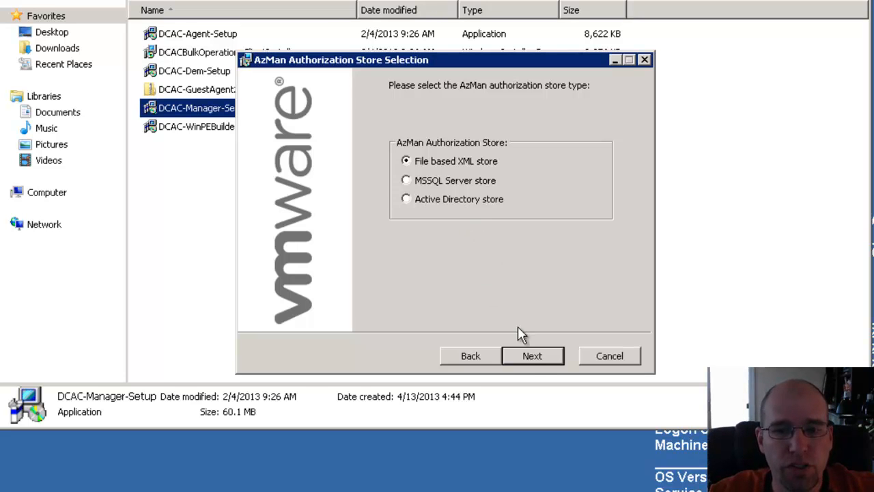
Step: Set website hostname localhost, SMTP server mail.inappsure.local, and a sender e-mail address
left_click(532, 356)
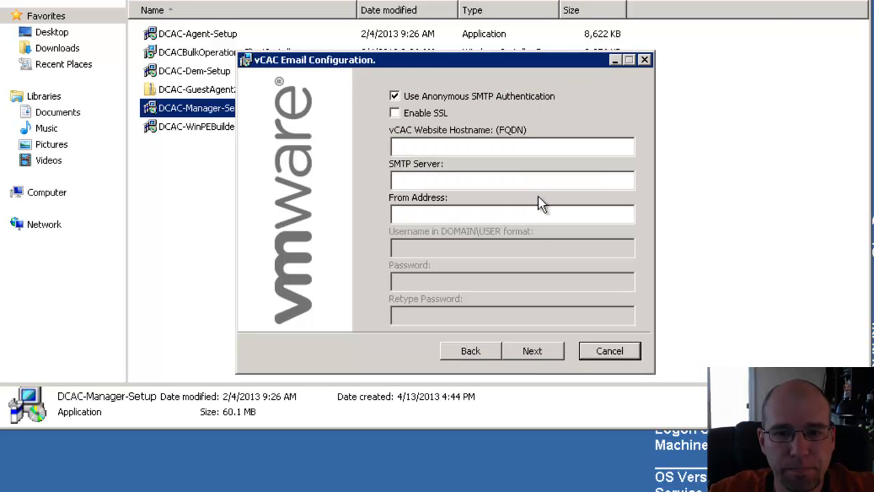
left_click(501, 148)
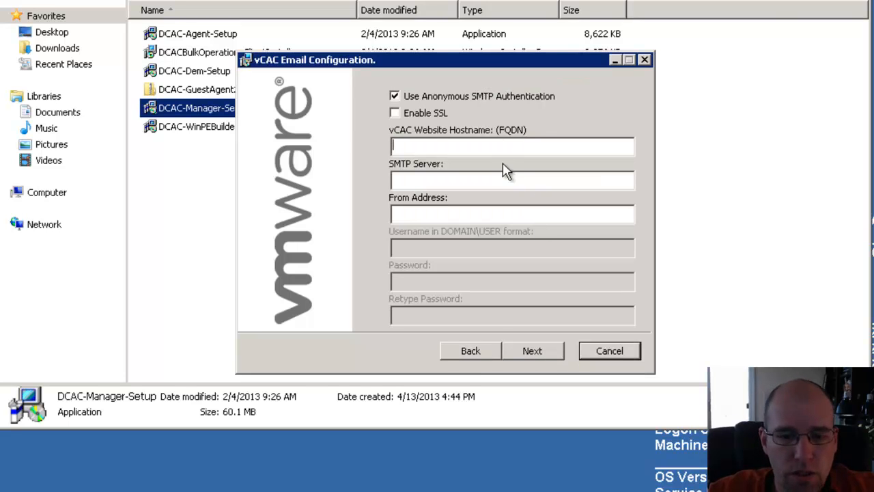
type("local")
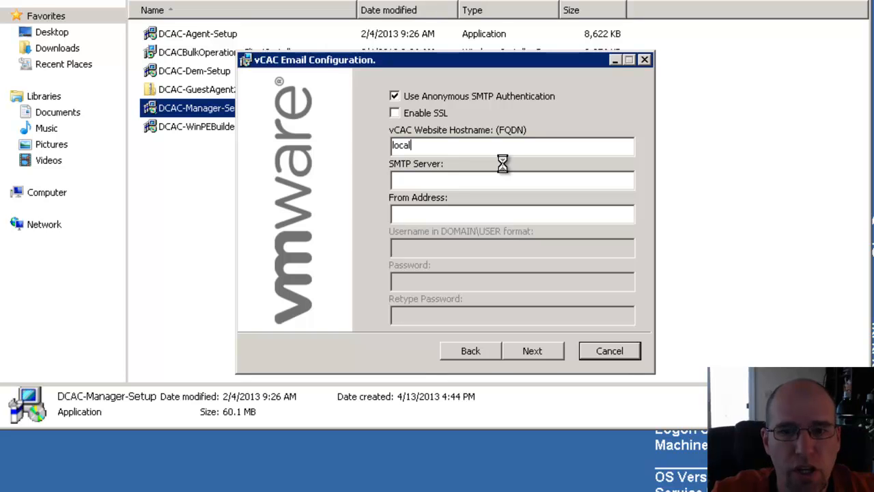
type("host")
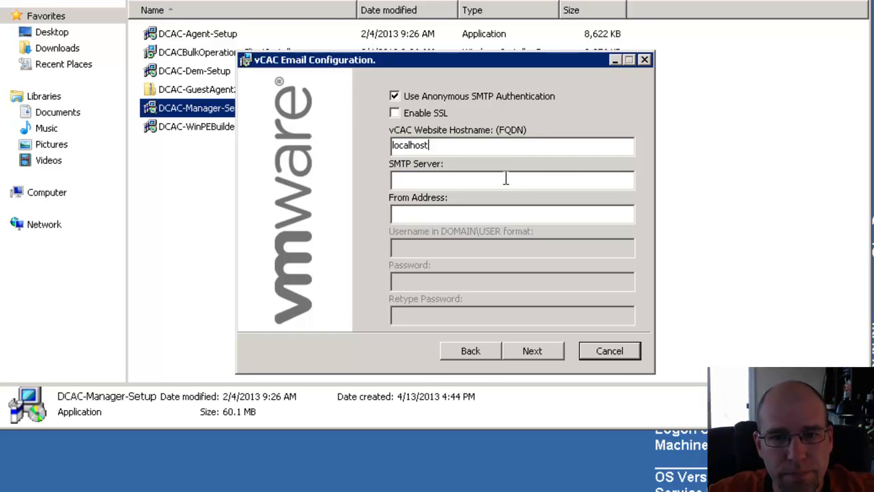
left_click(438, 181)
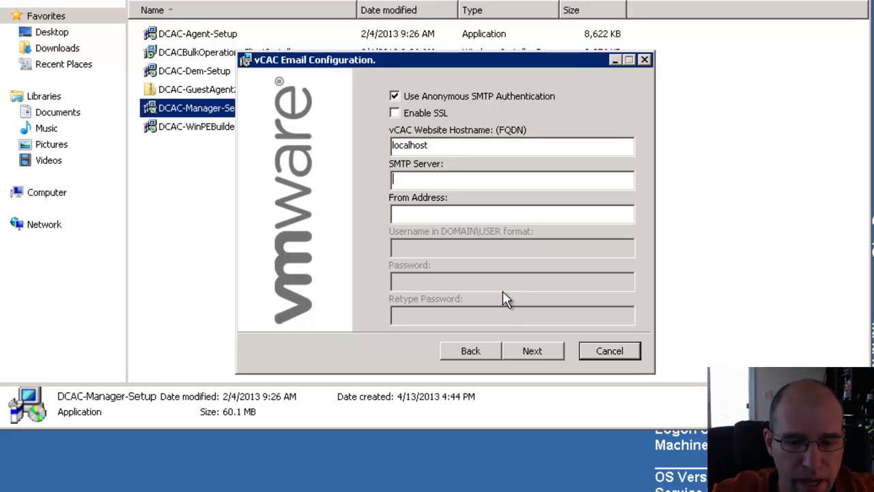
type("mail.inappsure.local")
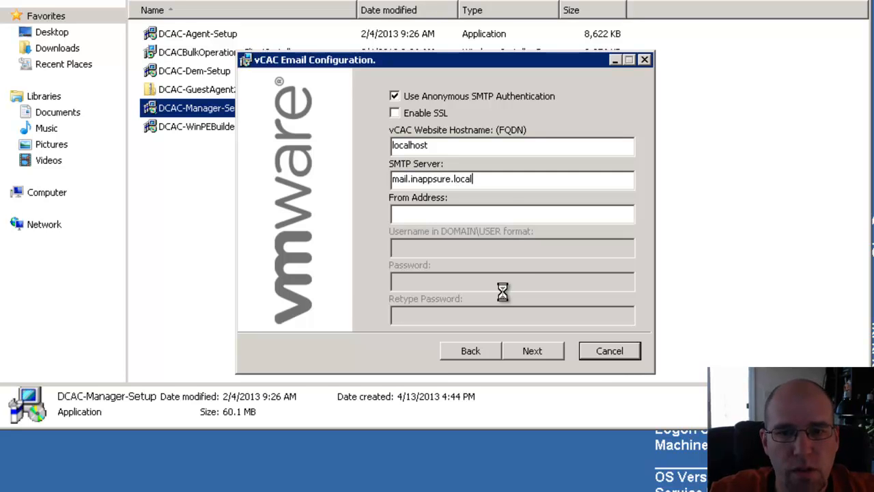
left_click(509, 212)
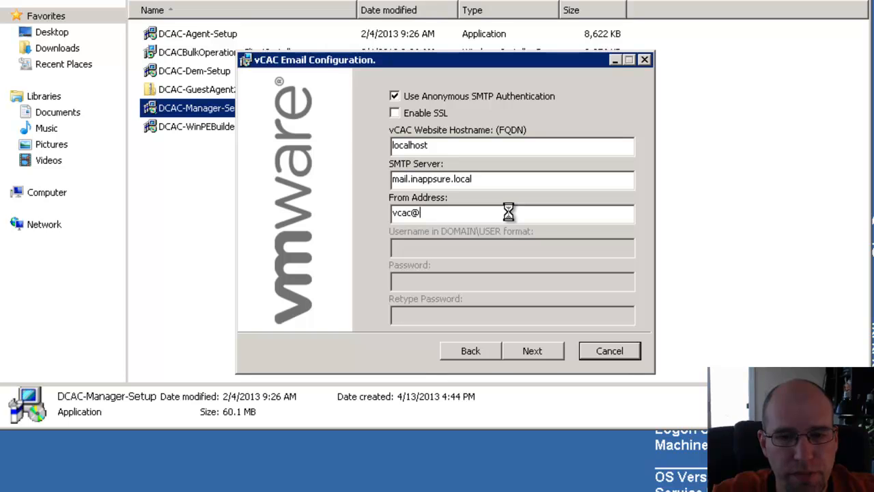
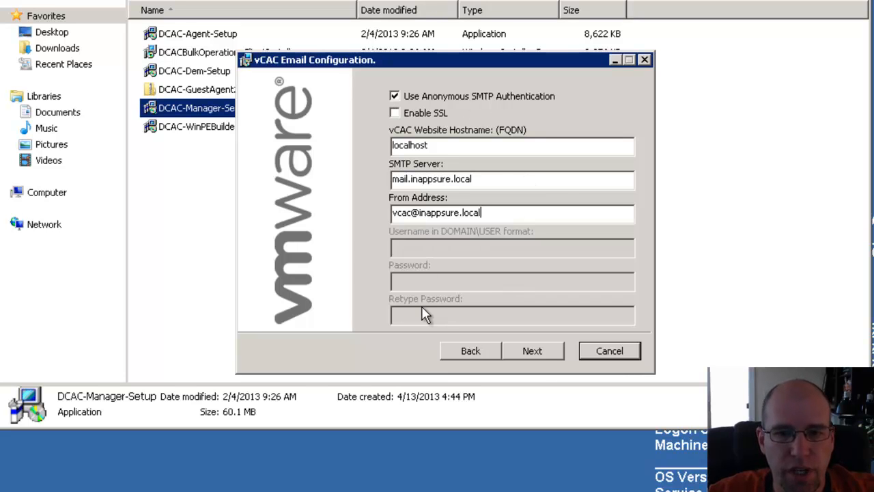
left_click(542, 352)
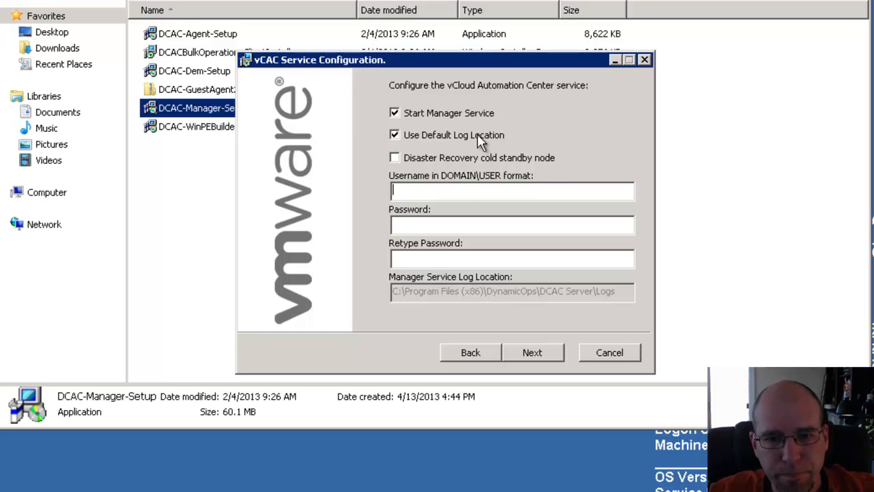
Step: Enter the service account's domain username and password, confirm the password, and continue
type("inappsure")
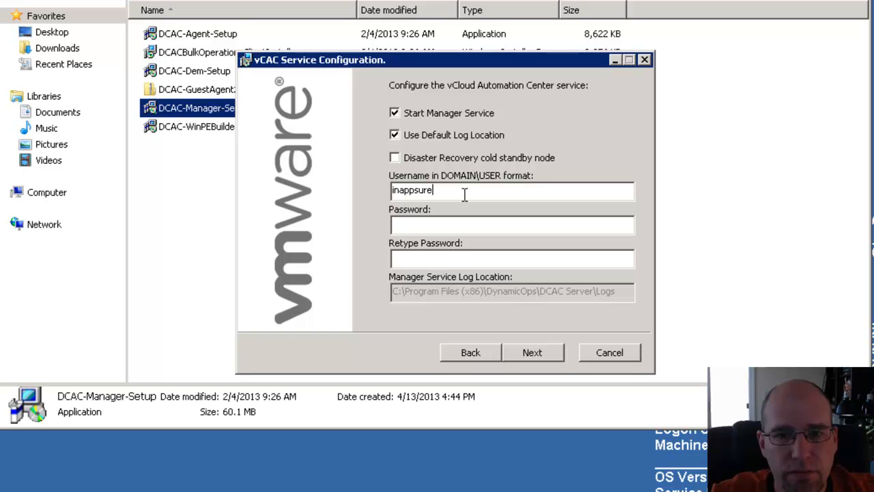
type("\\vcacs")
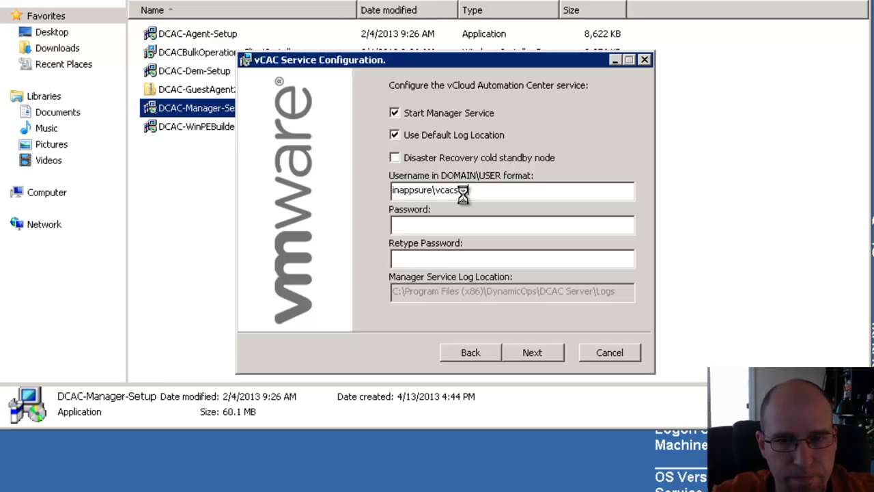
key("Tab")
type("********")
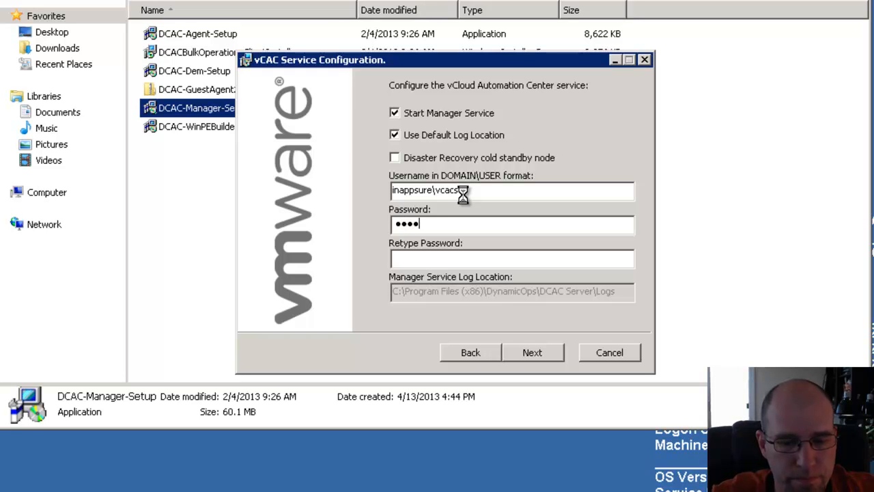
type("*")
key("Tab")
type("*********")
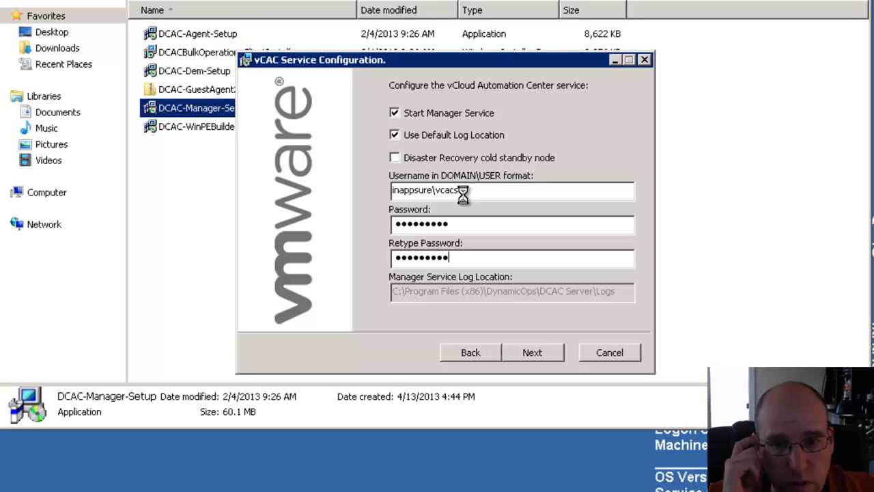
left_click(538, 358)
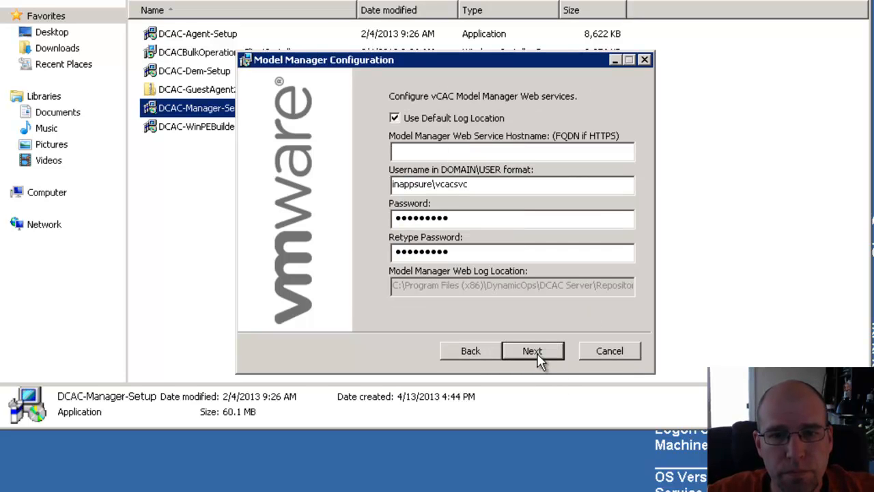
Step: Enter localhost as the Model Manager Web Service hostname and go on to the web portal settings
left_click(387, 151)
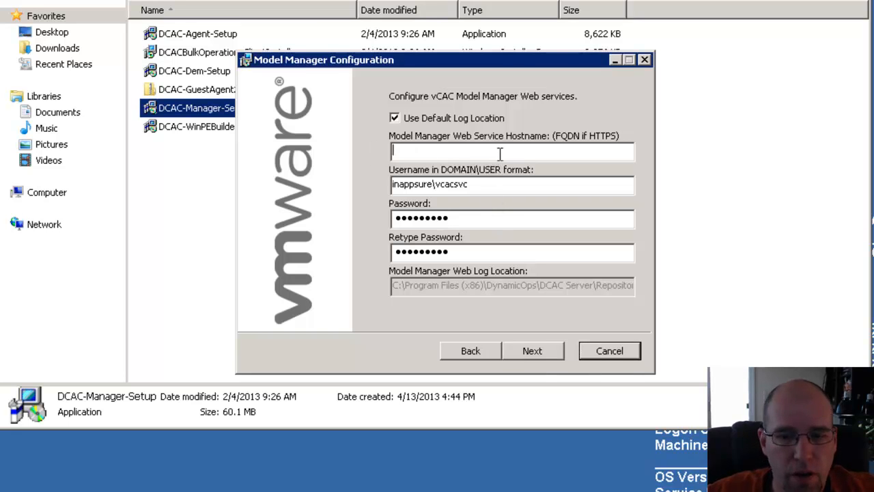
type("localhost")
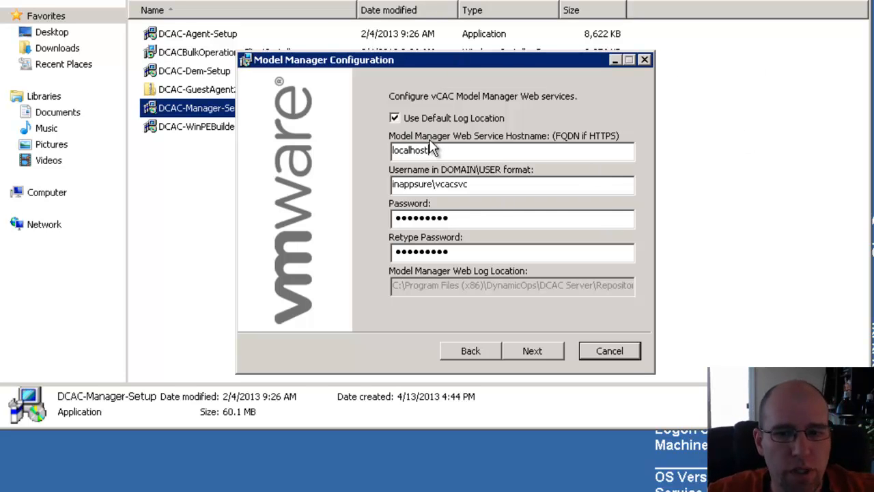
left_click(546, 352)
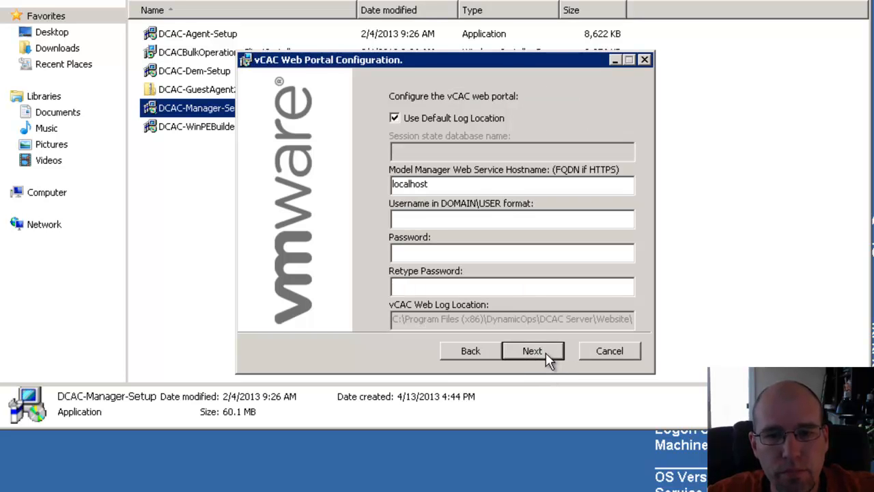
Step: Give the web portal the service account's domain username and its password, entered and confirmed
left_click(509, 191)
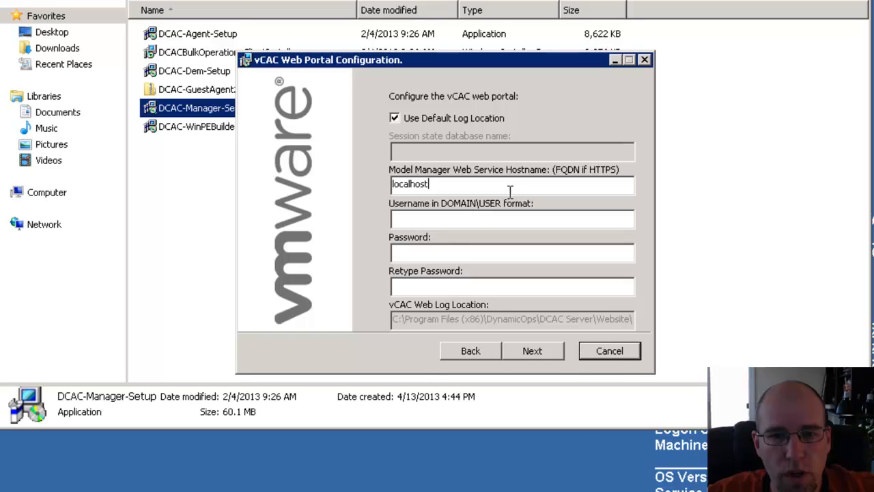
left_click(489, 220)
type("inappsure\\vcacsvc")
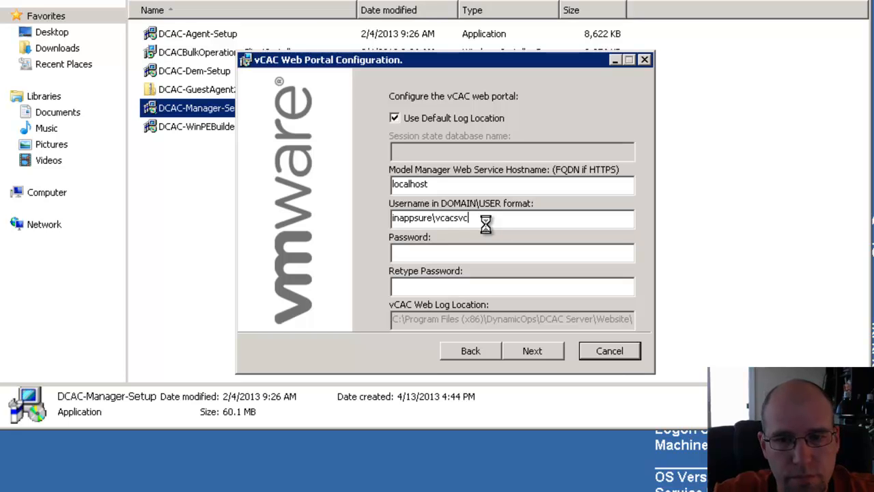
key("Tab")
type("*********")
key("Tab")
type("*********")
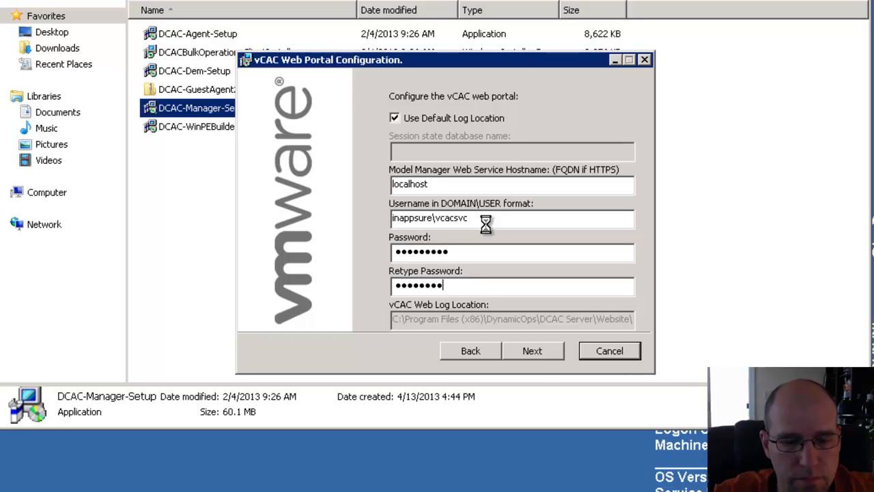
left_click(540, 352)
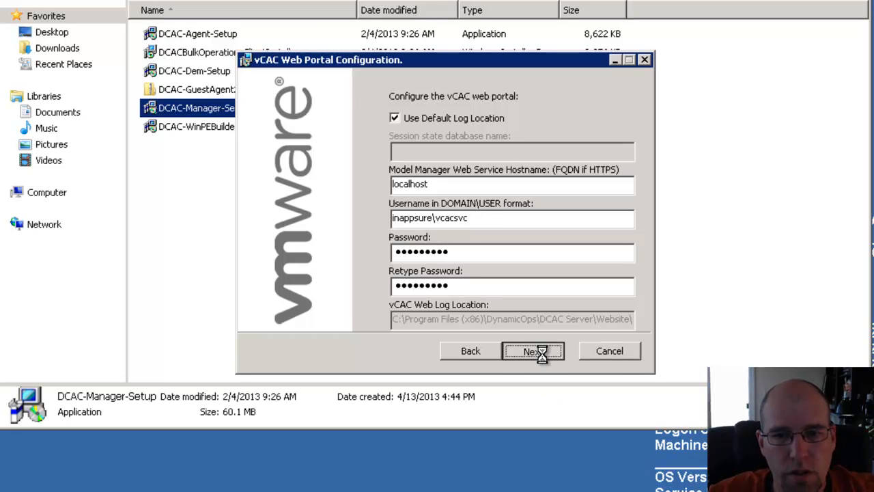
Step: Run the Manager Service installation, then finish the wizard once it completes
left_click(542, 353)
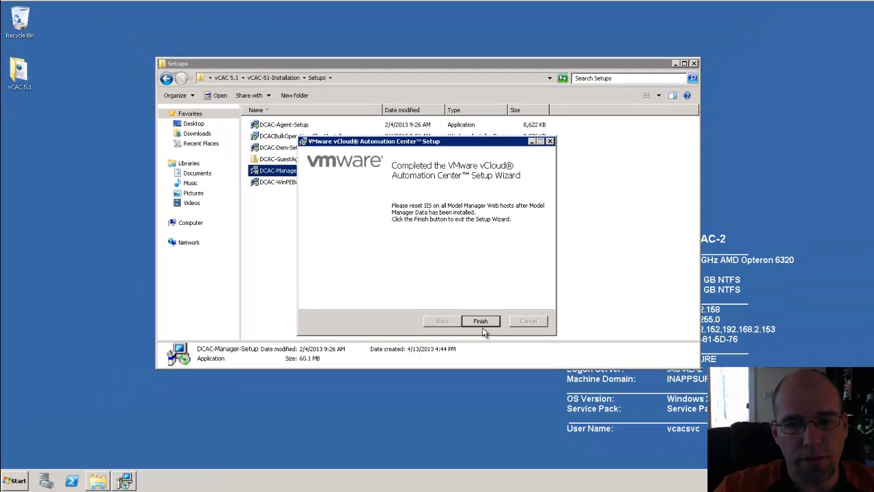
left_click(481, 322)
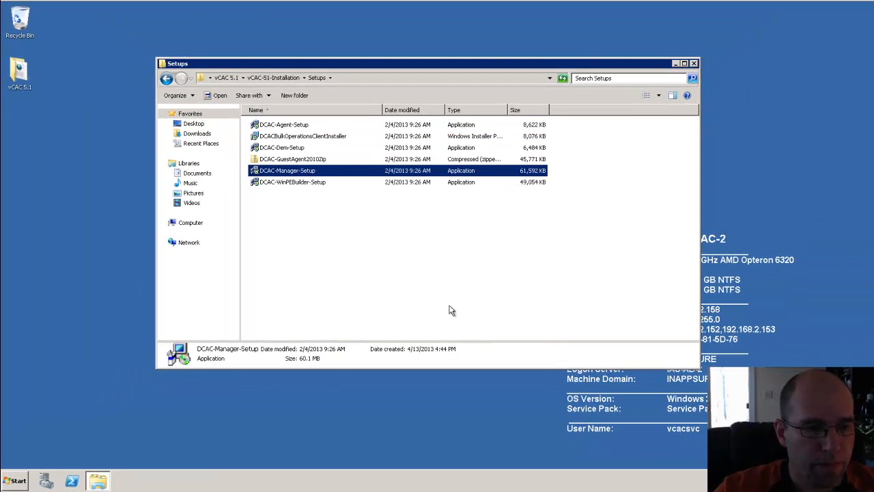
left_click(15, 481)
left_click(69, 286)
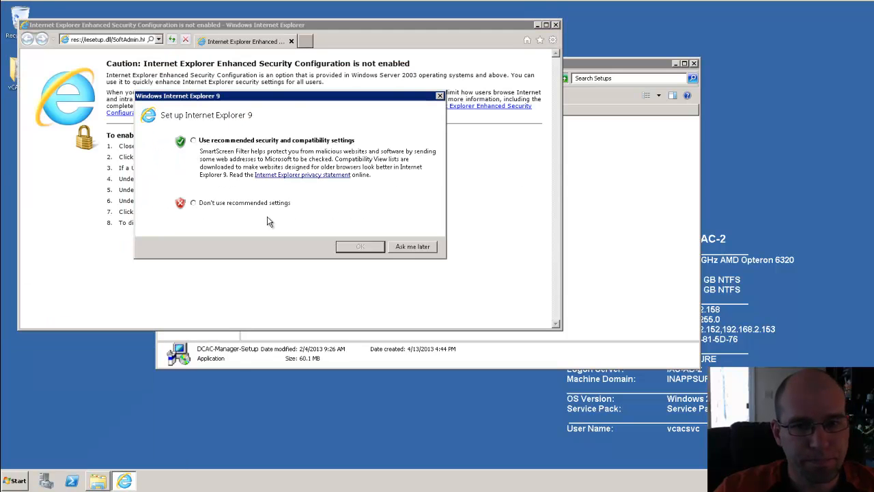
left_click(439, 96)
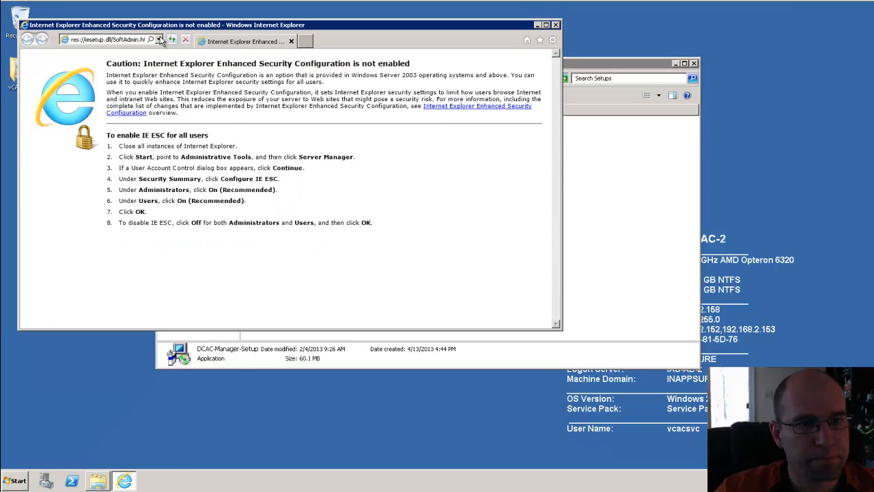
left_click(129, 40)
type("http")
type("://localh")
type("ost/d")
type("cac")
key("Return")
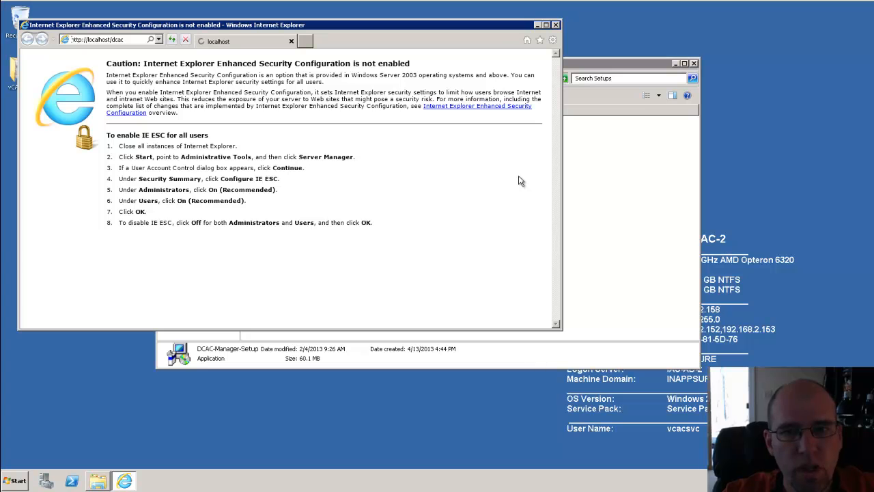
left_click_drag(378, 25, 397, 25)
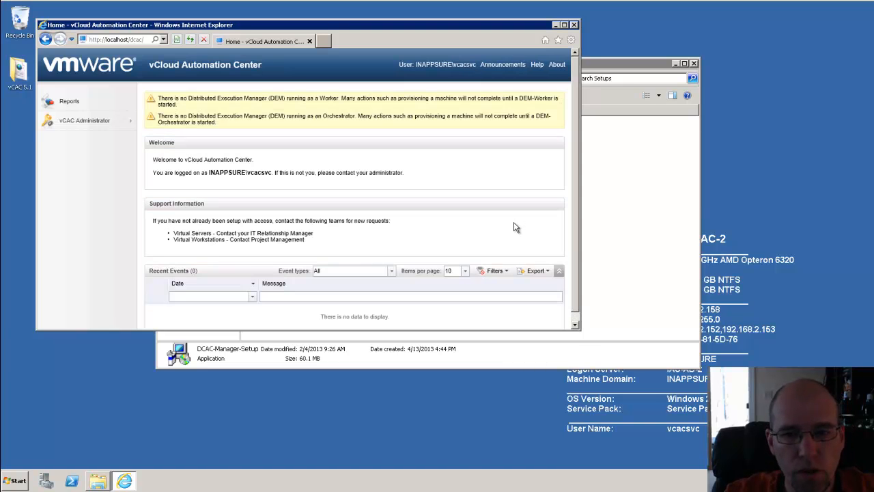
Step: Enlarge the browser window and go to vCAC Administrator > Administrators
left_click_drag(581, 329, 728, 435)
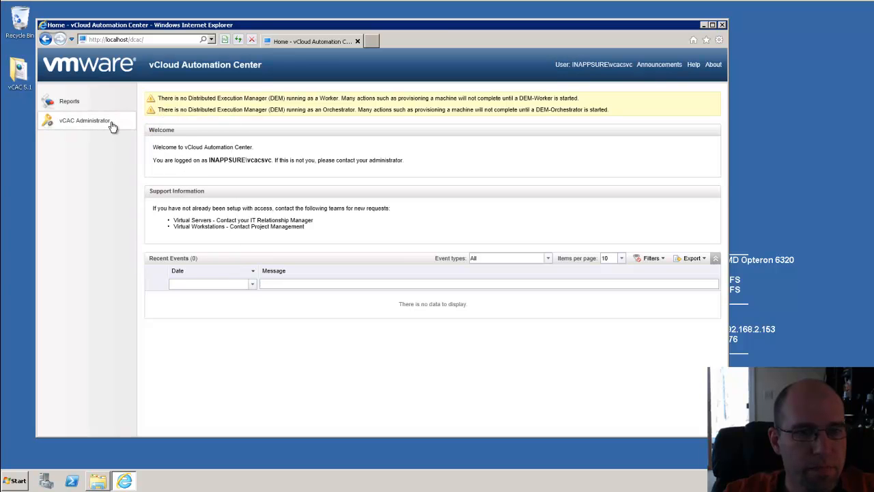
mouse_move(117, 127)
left_click(159, 119)
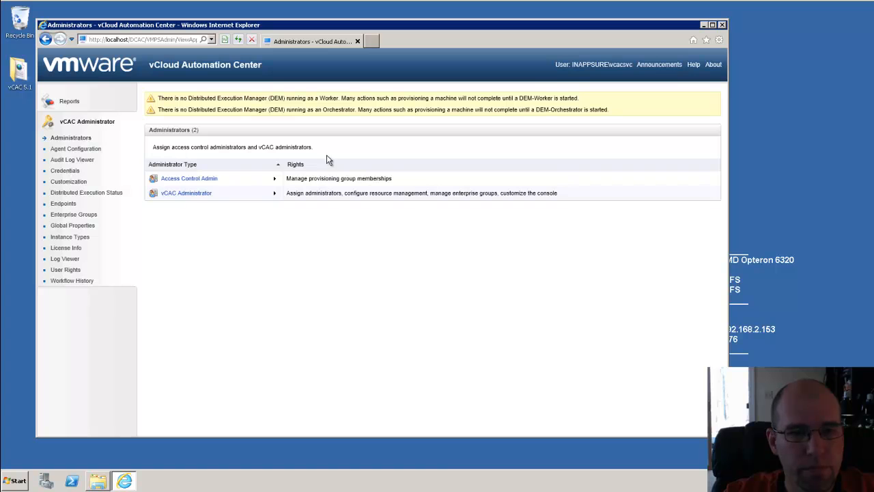
Step: Add the domain user account to the vCAC Administrator role's members and save
left_click(196, 194)
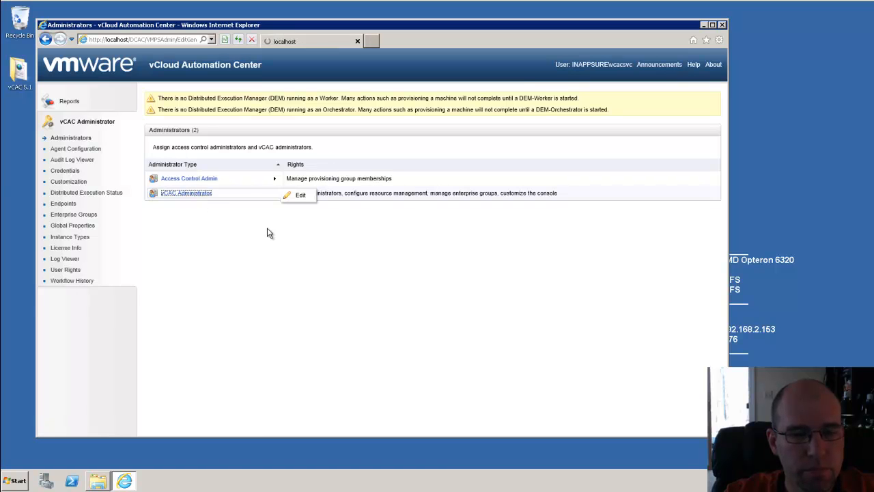
left_click(277, 162)
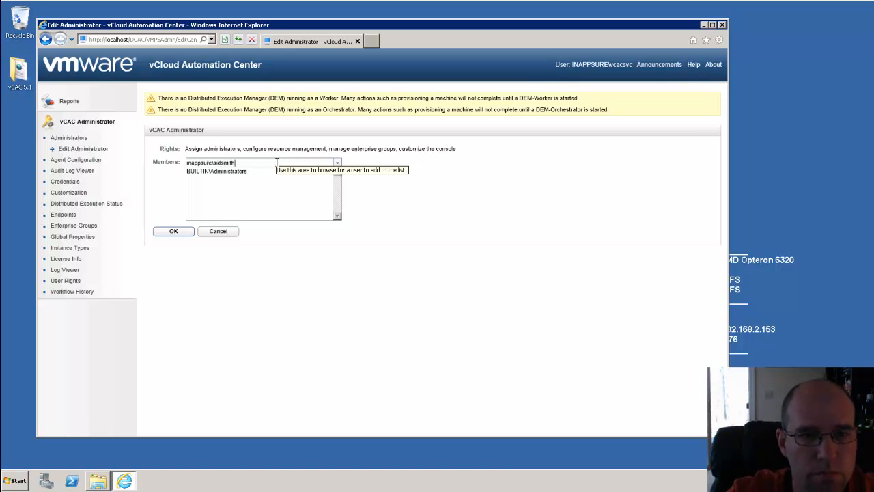
key("Return")
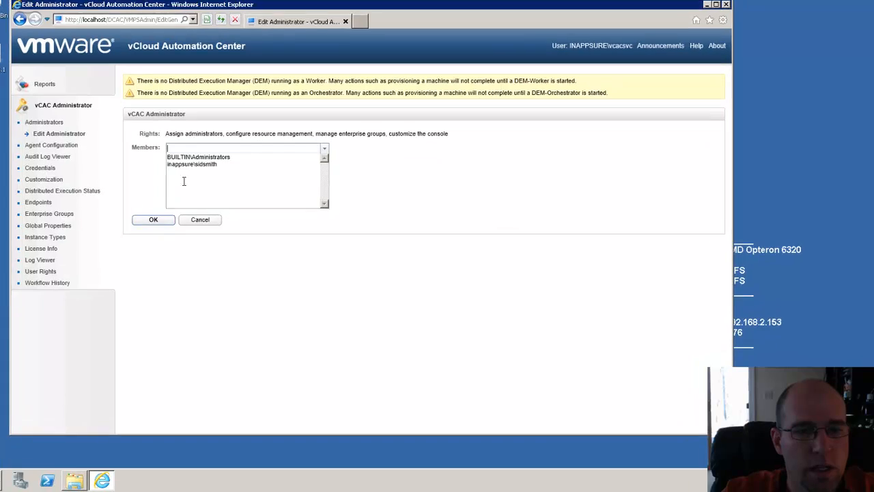
left_click(181, 233)
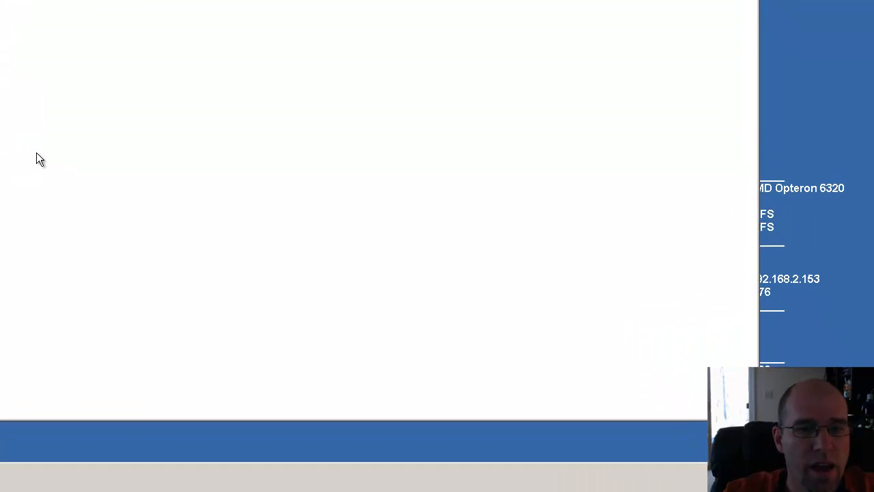